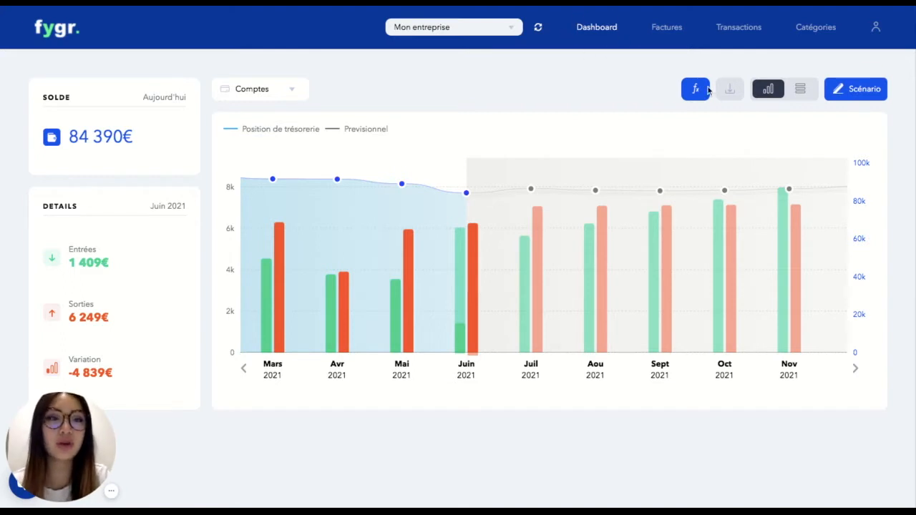
# Step: Switch the dashboard from the cash-flow chart to the monthly table view and look over its rows
pyautogui.click(800, 90)
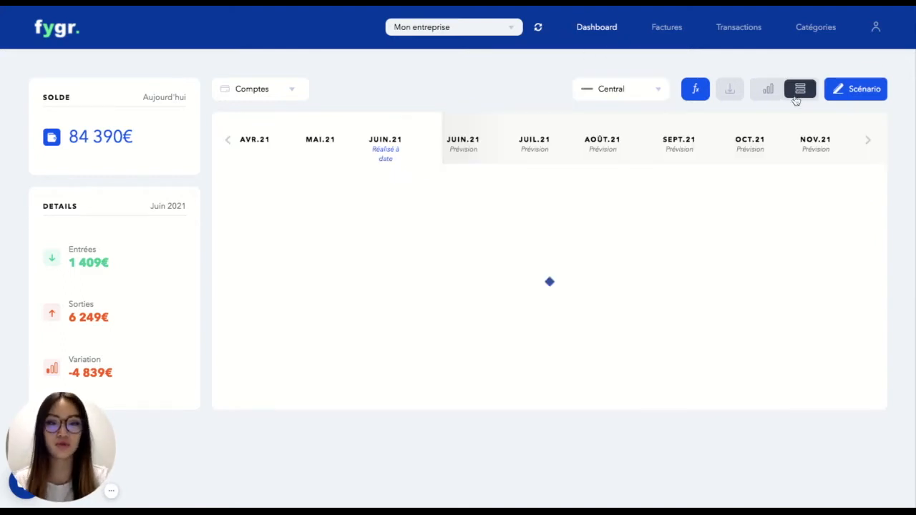
pyautogui.scroll(-2, 708, 246)
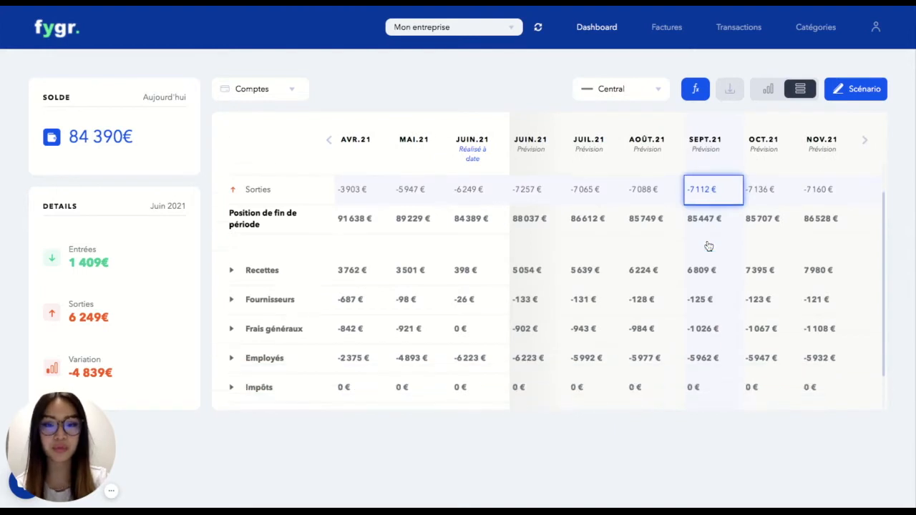
pyautogui.scroll(1, 525, 355)
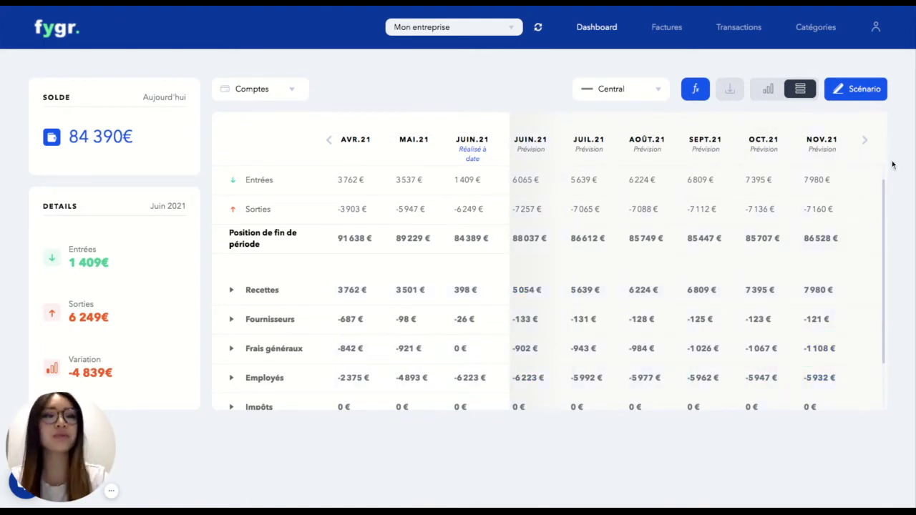
# Step: Create a new scenario named "Scénario 1"
pyautogui.click(834, 89)
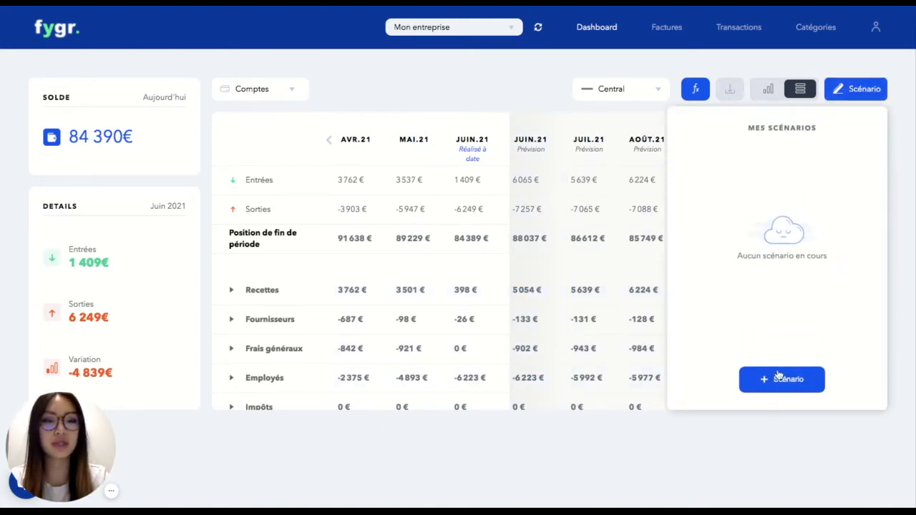
pyautogui.click(779, 378)
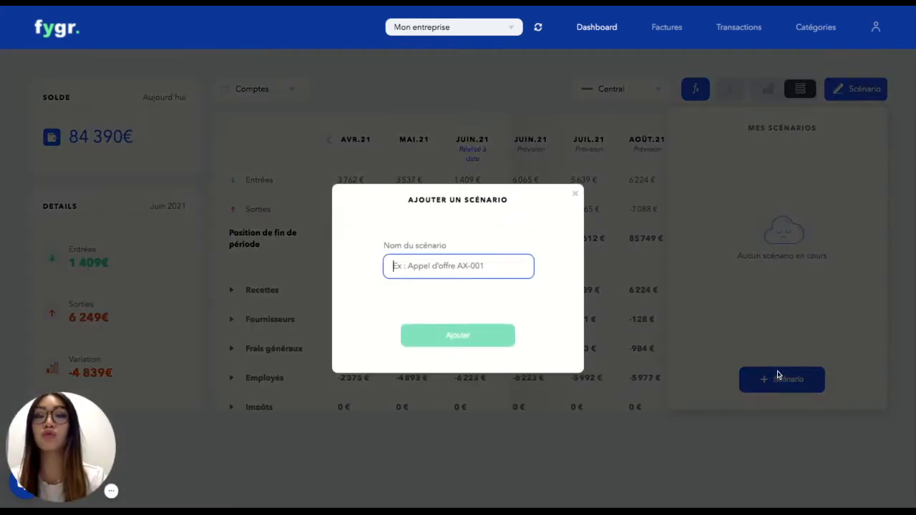
pyautogui.write('S')
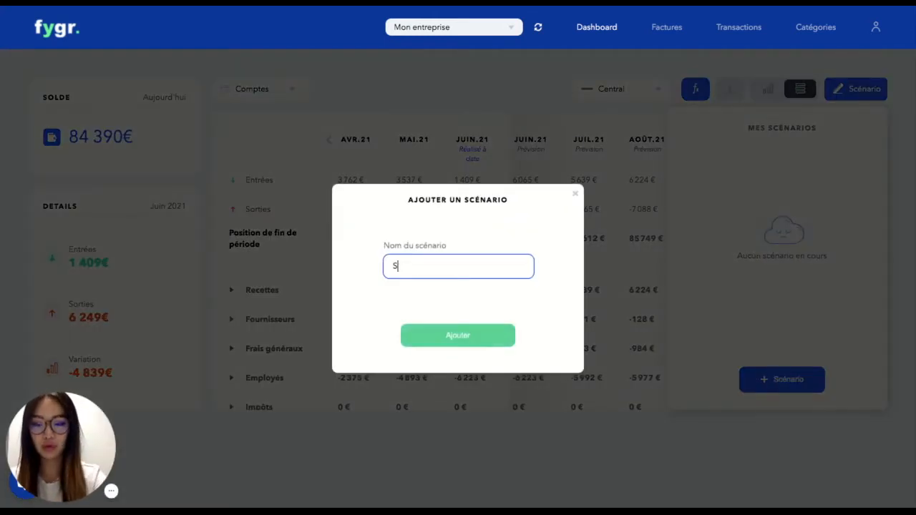
pyautogui.write('cénario 1')
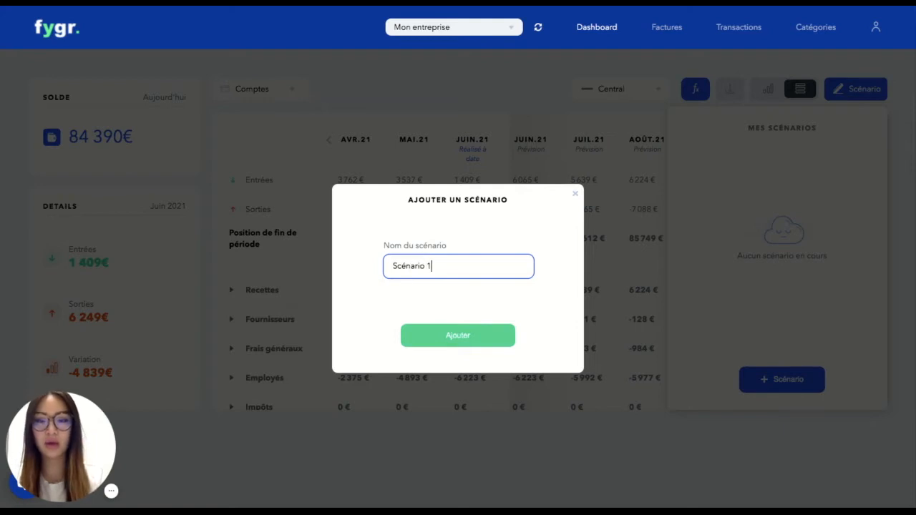
pyautogui.click(461, 342)
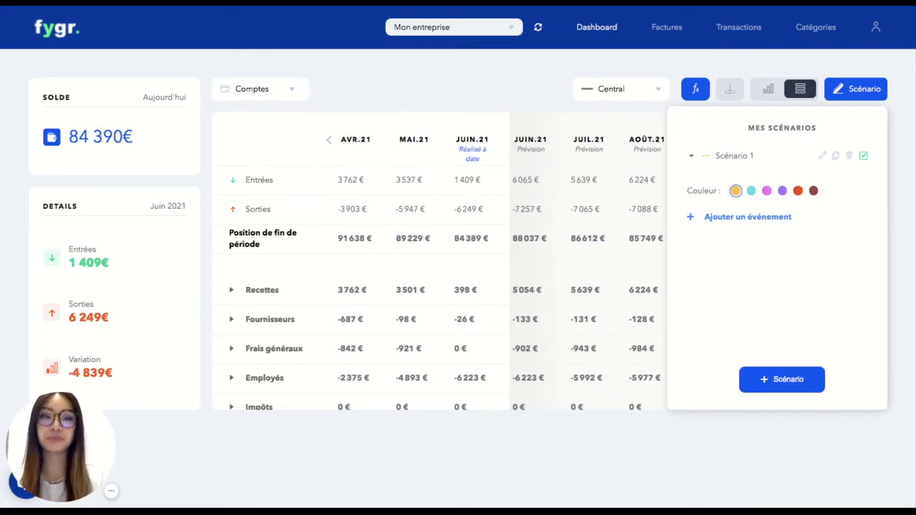
# Step: Add an event named "Embauche commercial" to Scénario 1
pyautogui.click(747, 217)
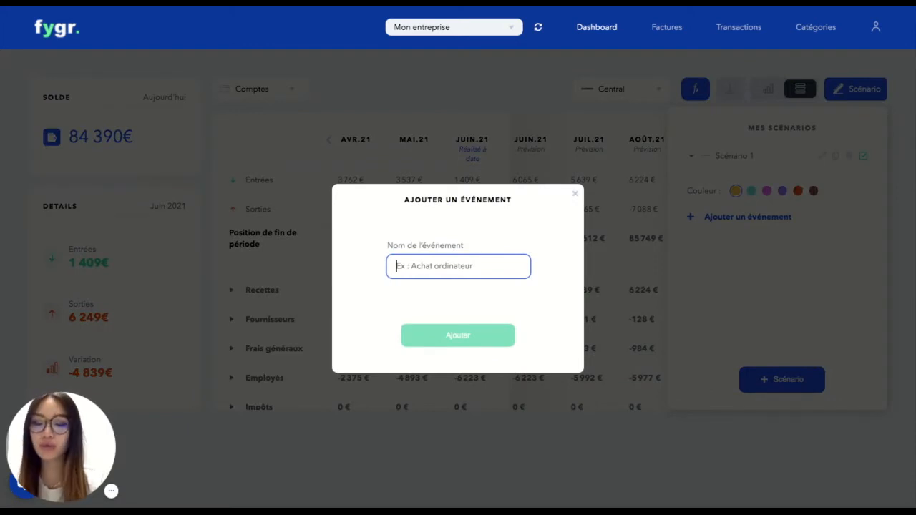
pyautogui.write('Embauche commercial')
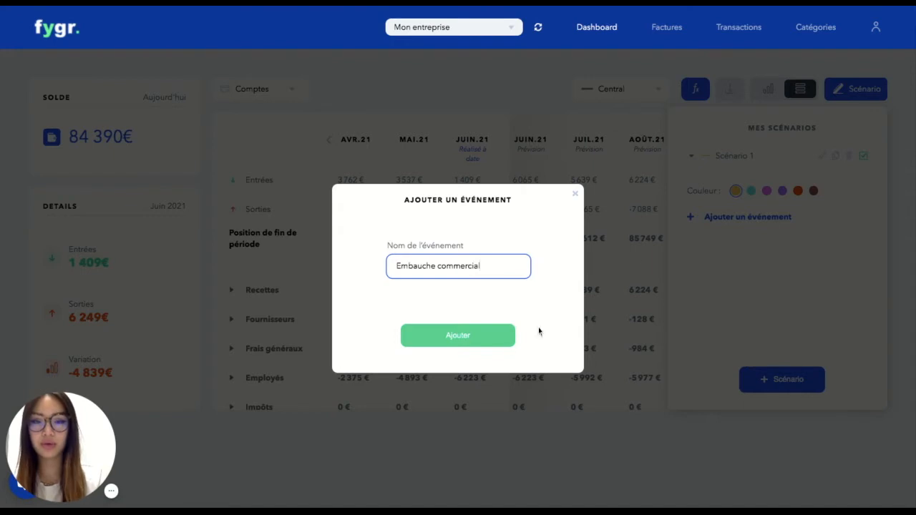
pyautogui.click(483, 341)
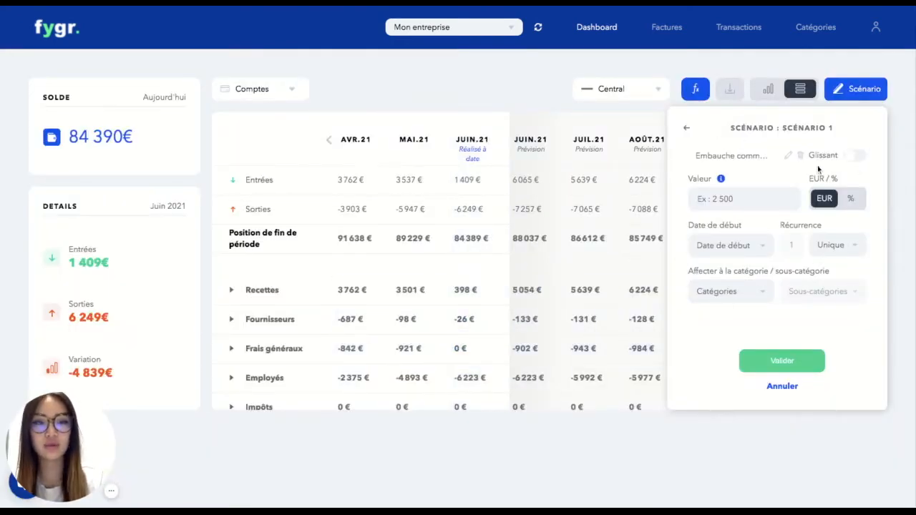
# Step: Set the event's value to -2100 EUR, starting 05/07/2021 and recurring every 1 month (Mois)
pyautogui.click(704, 202)
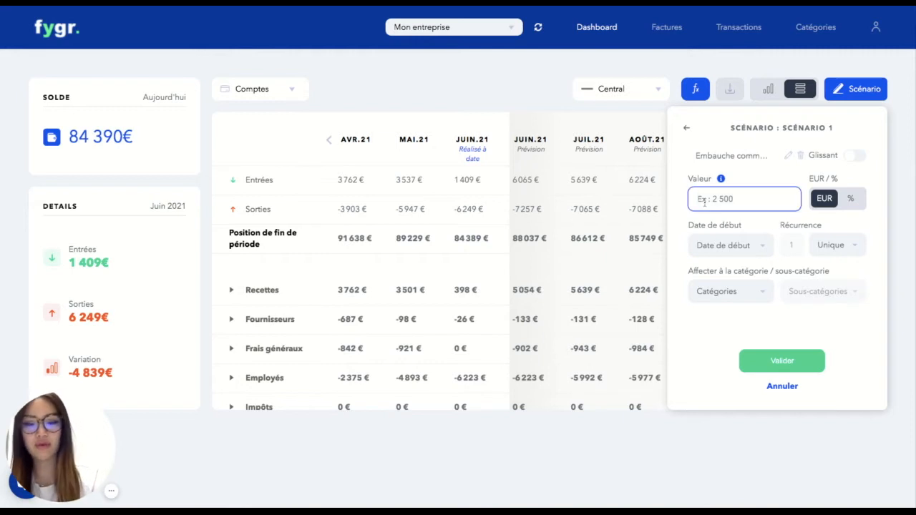
pyautogui.write('-2100')
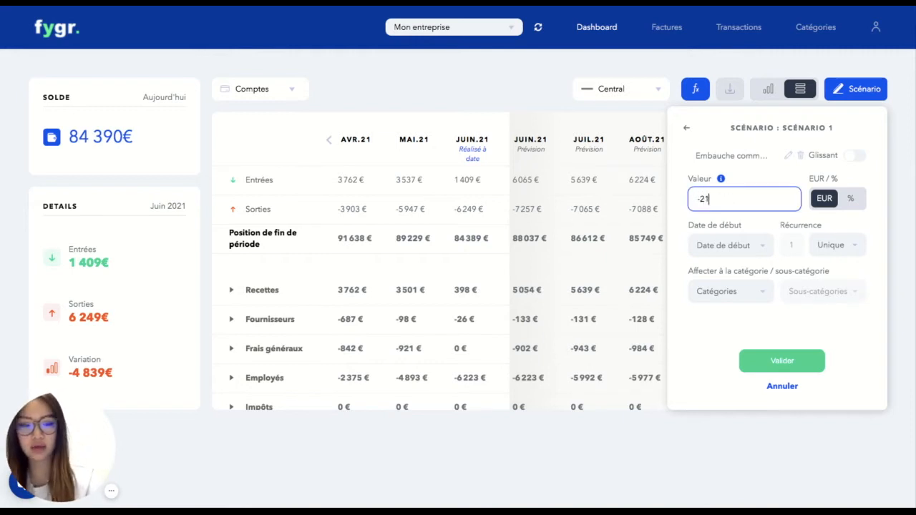
pyautogui.click(736, 245)
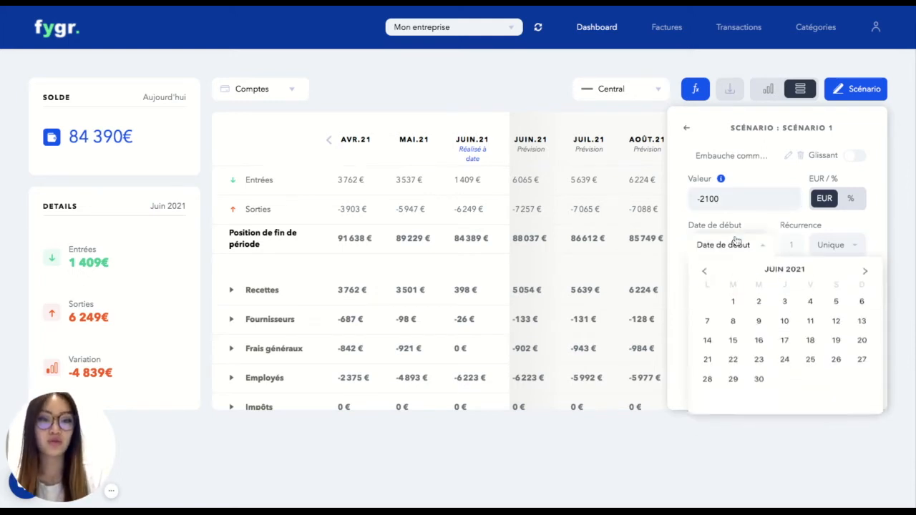
pyautogui.click(864, 274)
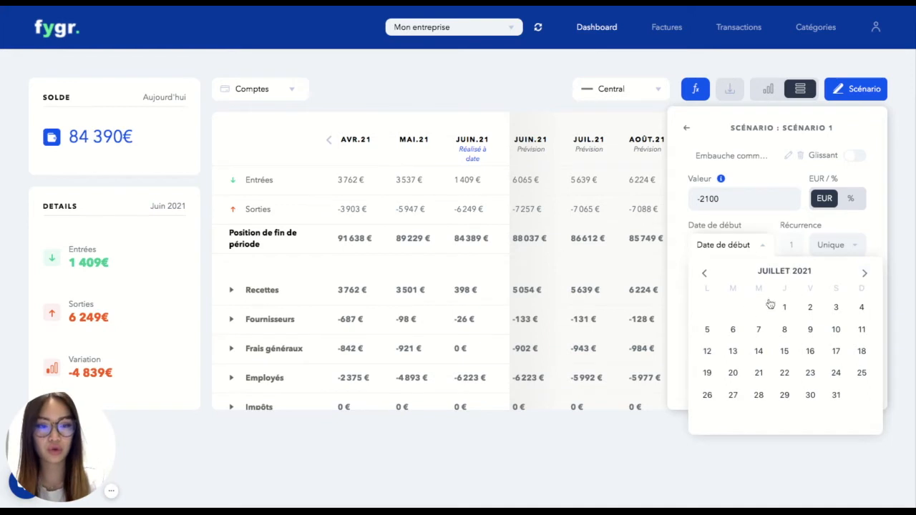
pyautogui.click(708, 330)
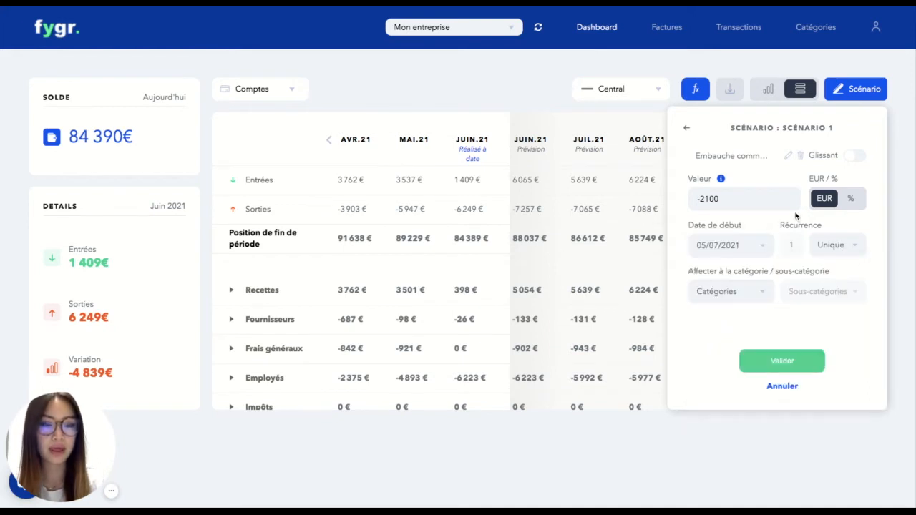
pyautogui.click(830, 245)
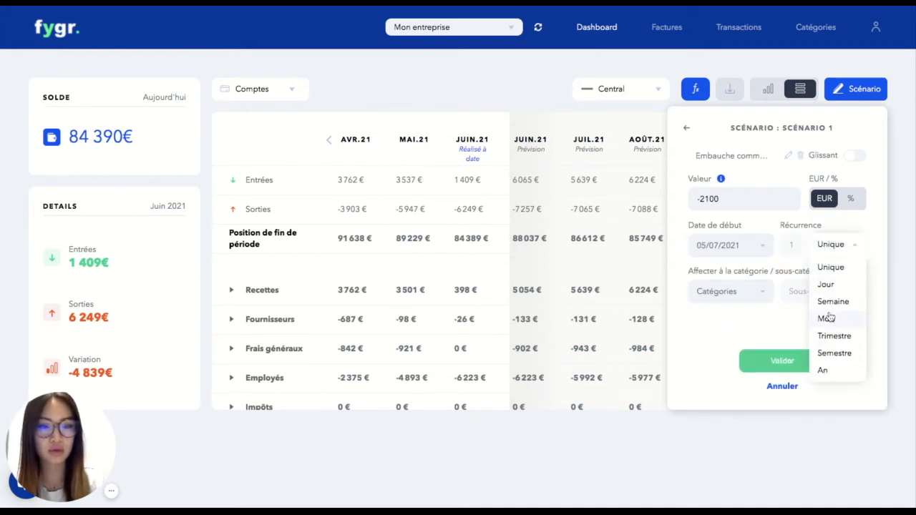
pyautogui.click(830, 319)
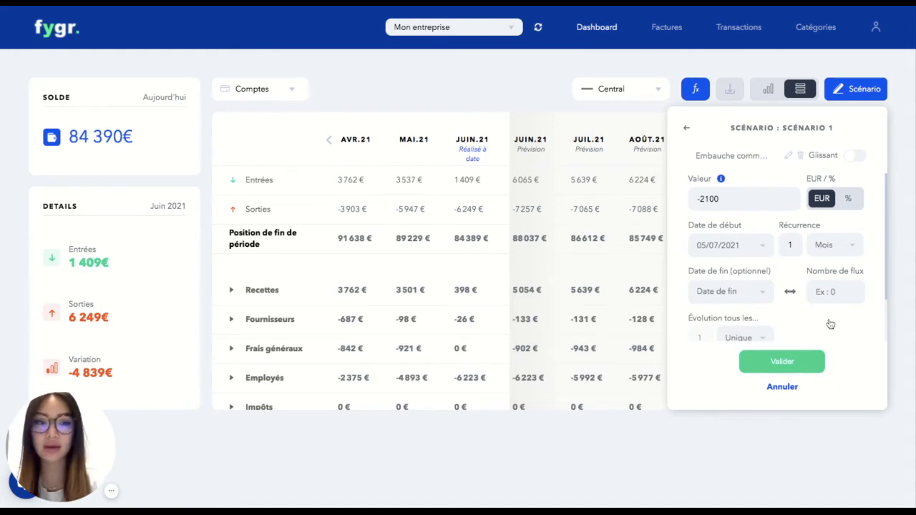
# Step: Set the Embauche commercial event to evolve by 5 % every 1 year (An), leaving the optional end date empty
pyautogui.scroll(-1, 830, 312)
pyautogui.moveTo(688, 247); pyautogui.dragTo(724, 246)
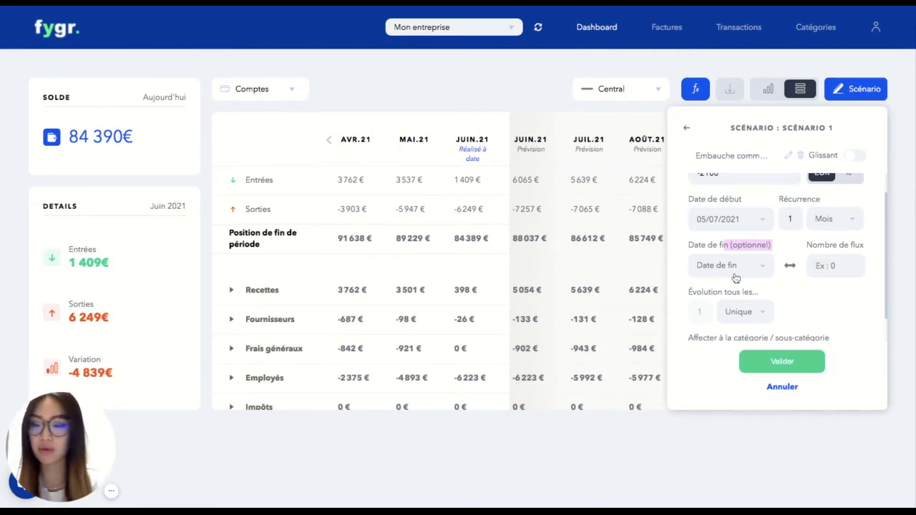
pyautogui.scroll(-1, 736, 277)
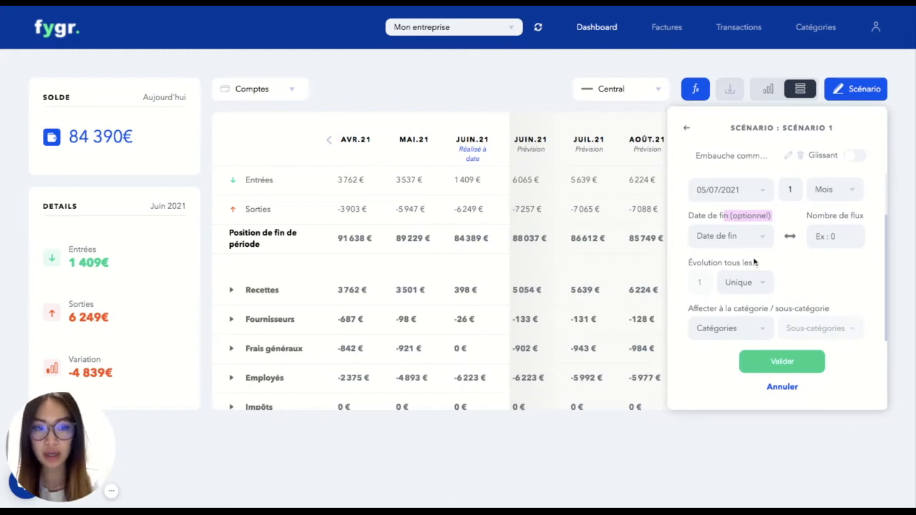
pyautogui.scroll(2, 760, 195)
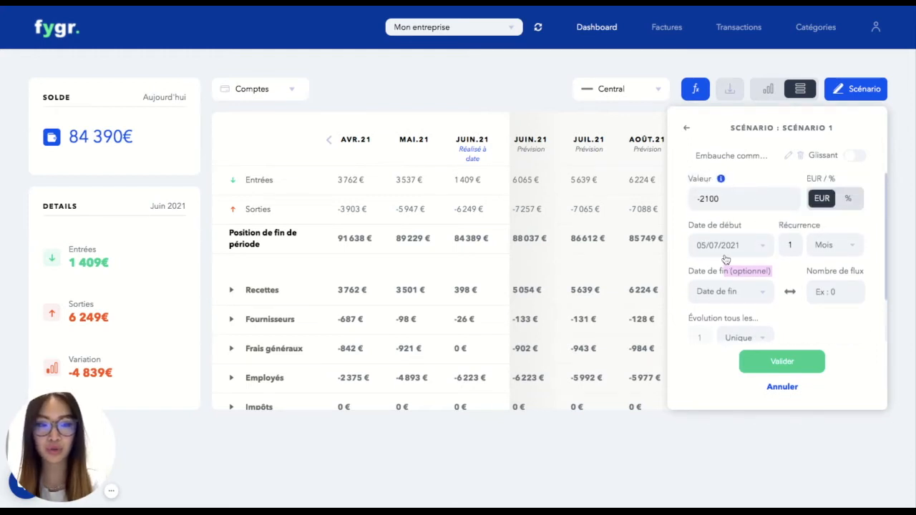
pyautogui.scroll(-2, 727, 262)
pyautogui.click(750, 282)
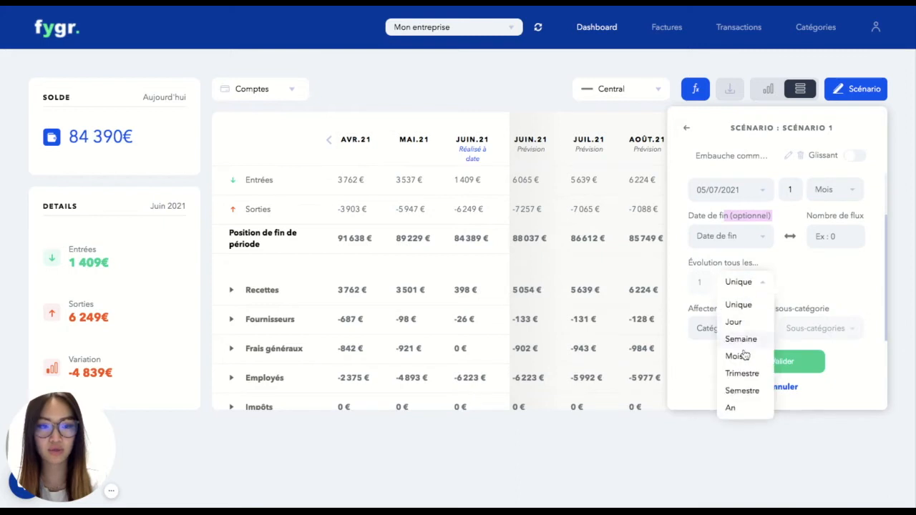
pyautogui.click(741, 408)
pyautogui.scroll(-2, 749, 317)
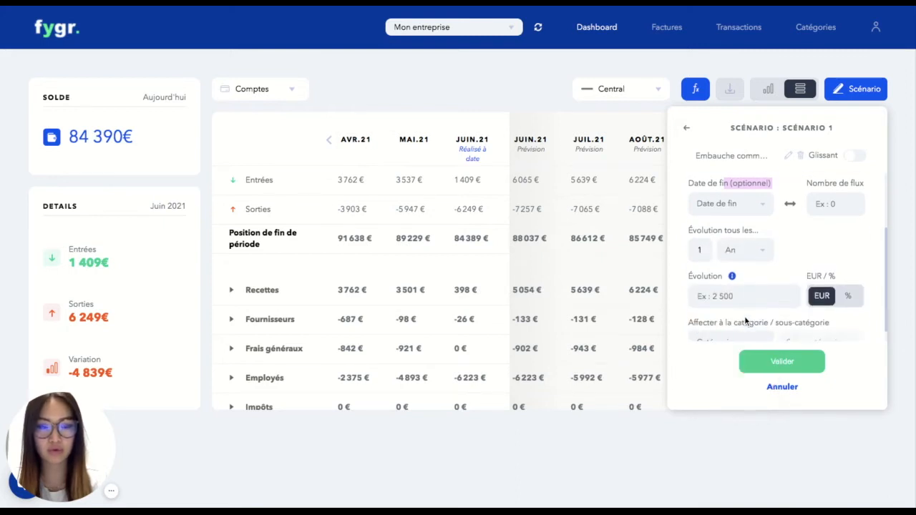
pyautogui.click(725, 284)
pyautogui.write('5')
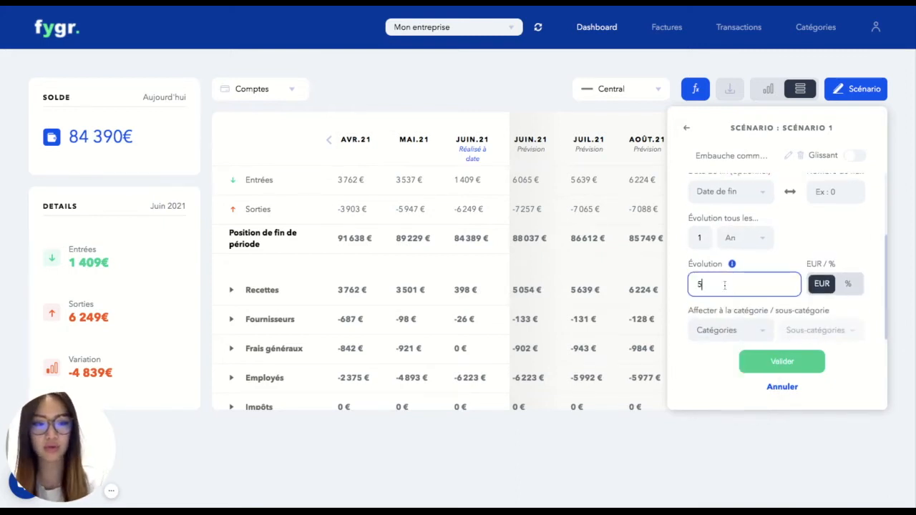
pyautogui.click(849, 285)
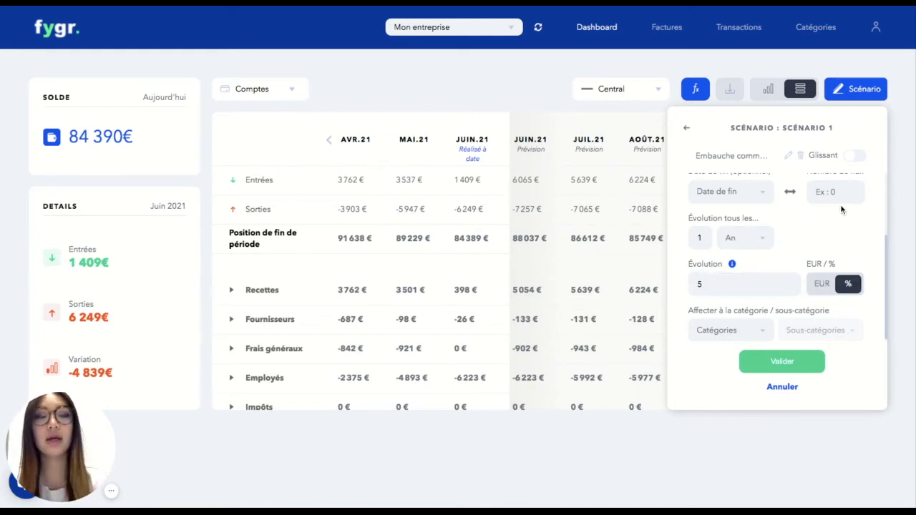
# Step: Assign the event to the Employés category and Salaires subcategory, and validate it
pyautogui.scroll(-1, 843, 211)
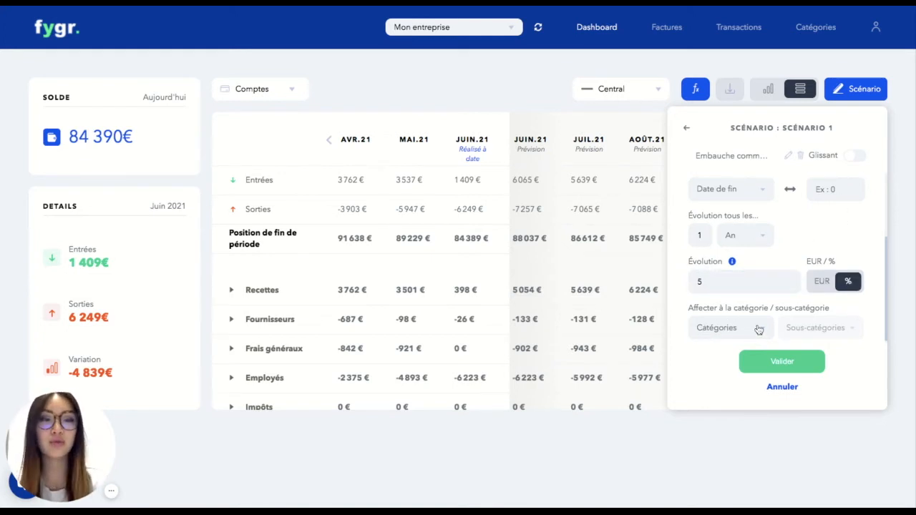
pyautogui.click(738, 329)
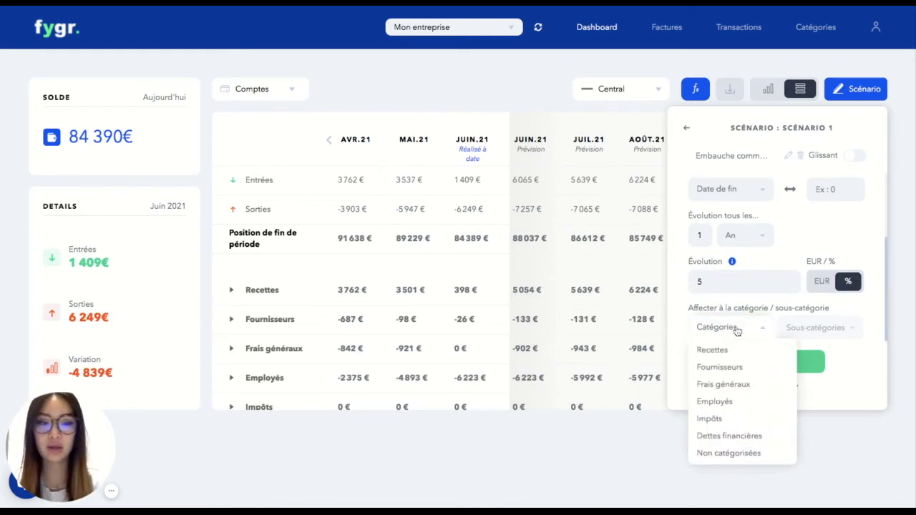
pyautogui.click(722, 402)
pyautogui.click(819, 328)
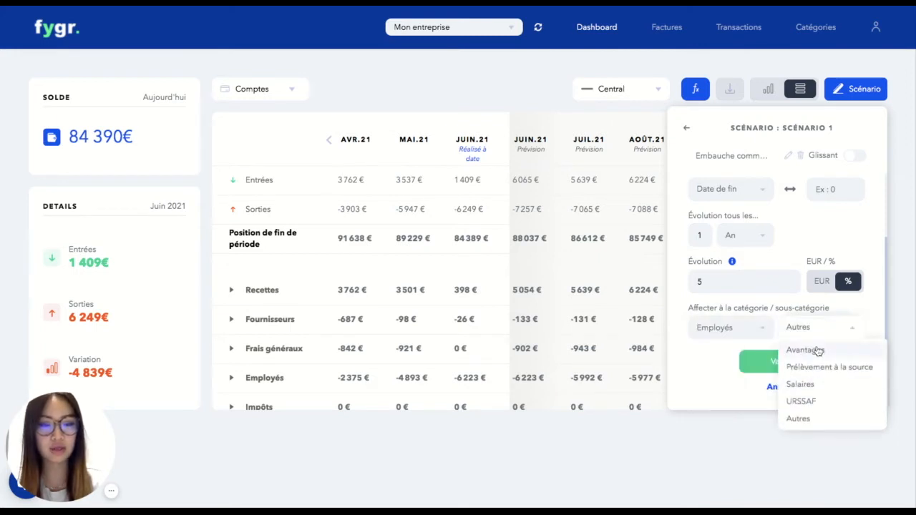
pyautogui.click(813, 384)
pyautogui.click(804, 368)
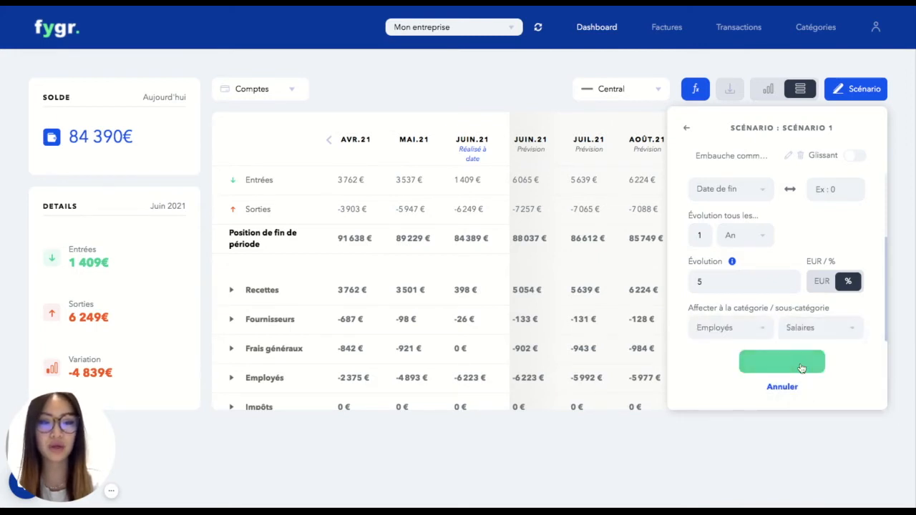
# Step: Examine the scenario's impact on the forecast table, including the Salaires row under Employés and the end-of-period position
pyautogui.click(716, 309)
pyautogui.scroll(-1, 645, 315)
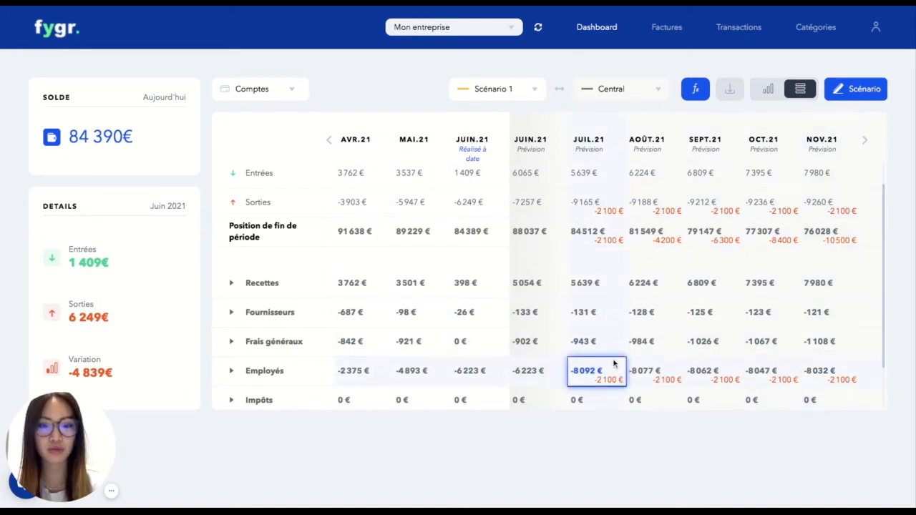
pyautogui.click(279, 370)
pyautogui.scroll(-3, 278, 357)
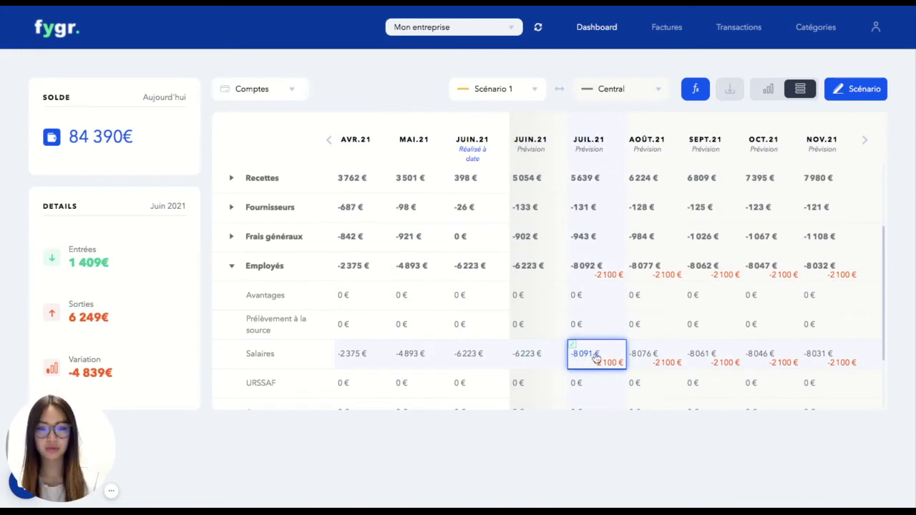
pyautogui.click(264, 266)
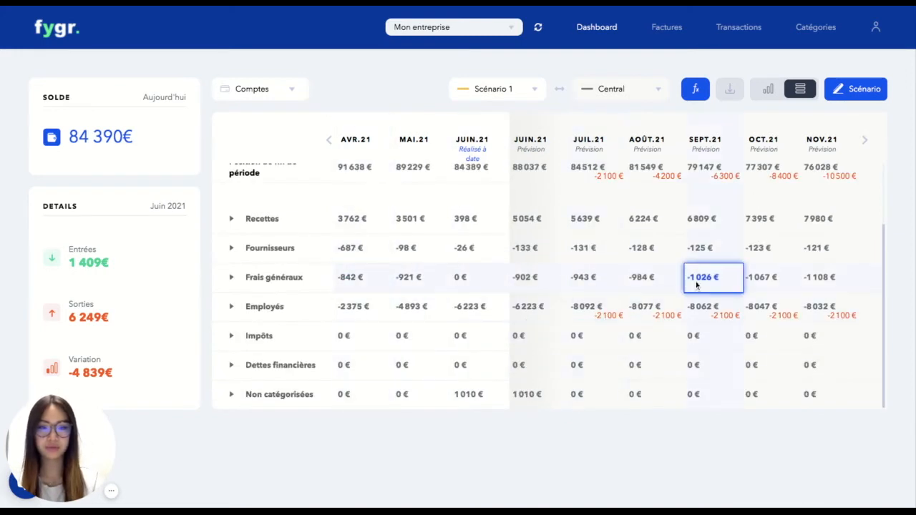
pyautogui.scroll(3, 696, 281)
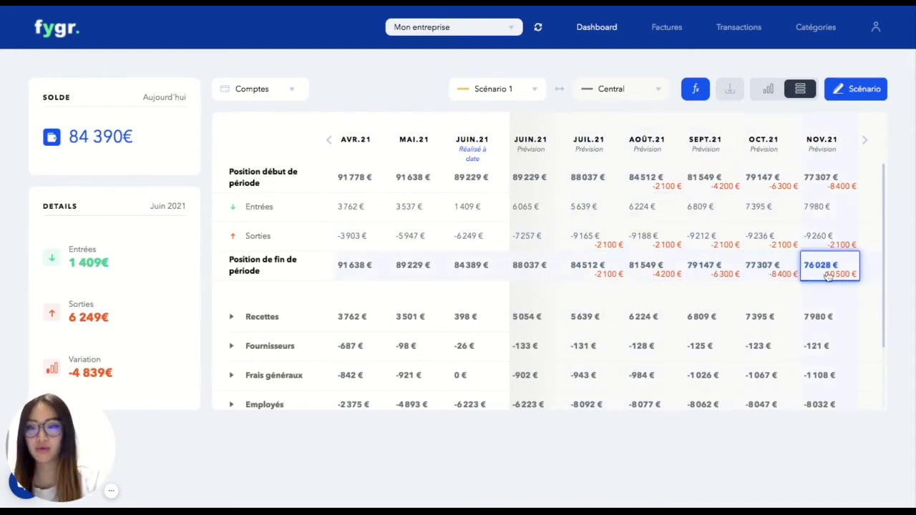
# Step: Add an event named Embauche commercial 2 to Scénario 1 as a copy of the Embauche commercial event
pyautogui.click(861, 93)
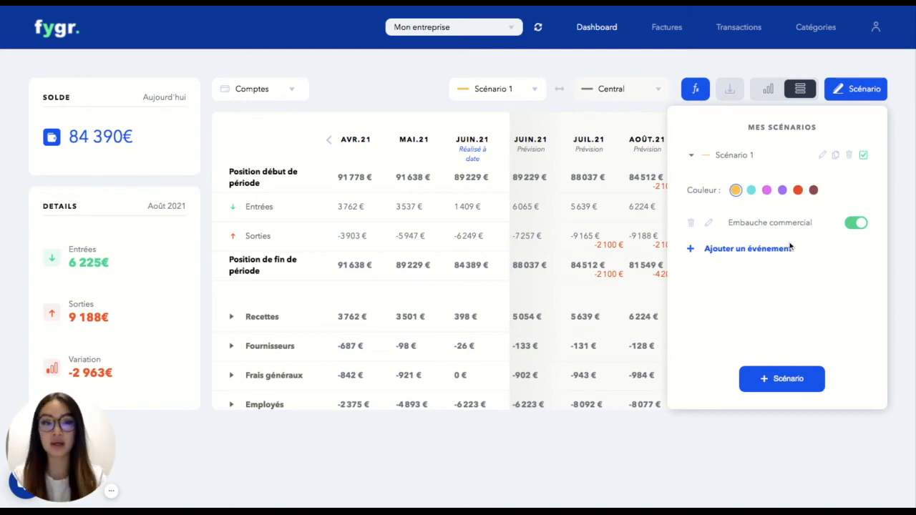
pyautogui.click(755, 254)
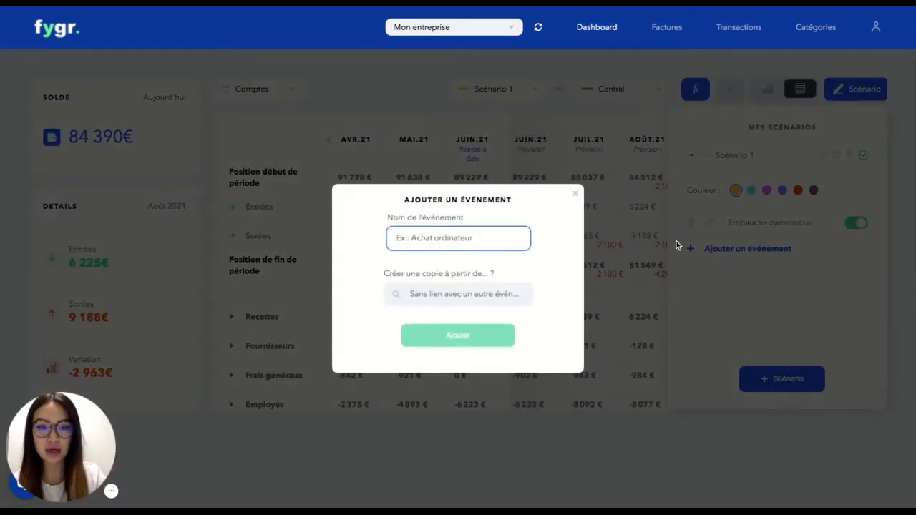
pyautogui.click(409, 294)
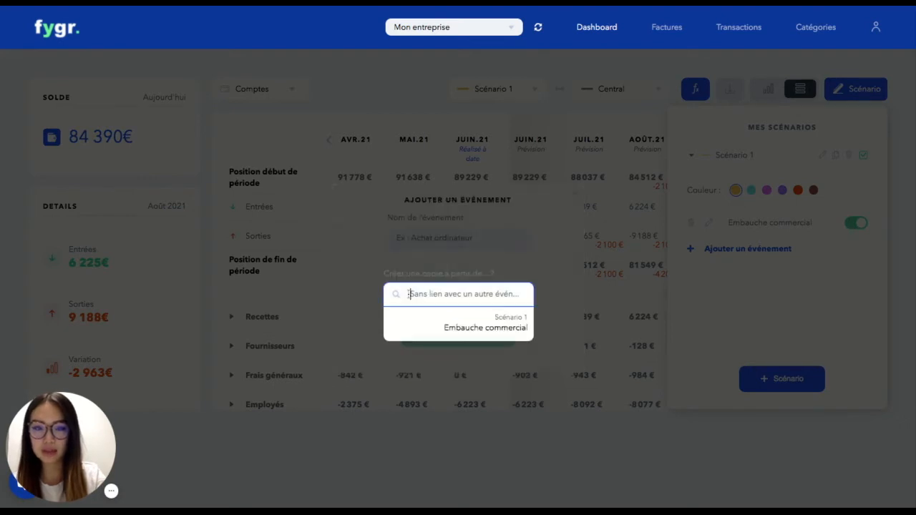
pyautogui.click(498, 329)
pyautogui.click(413, 241)
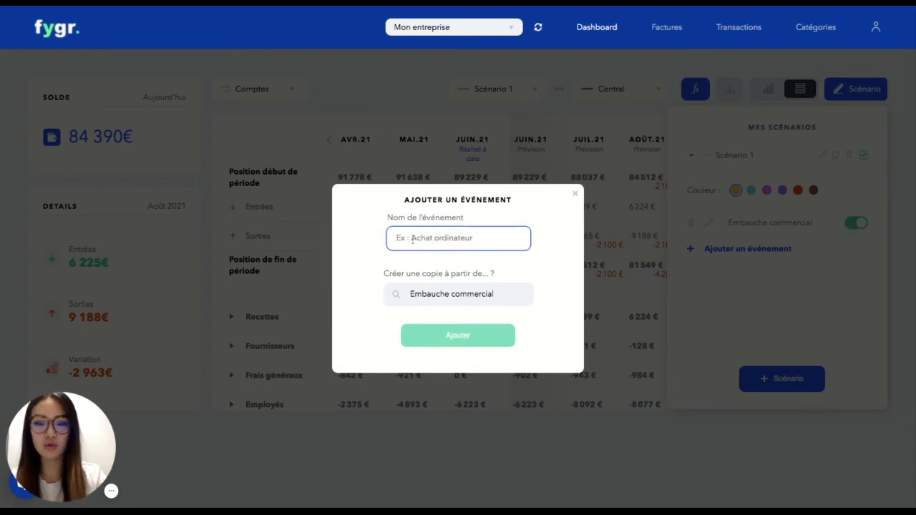
pyautogui.write('Embauche commercial 2')
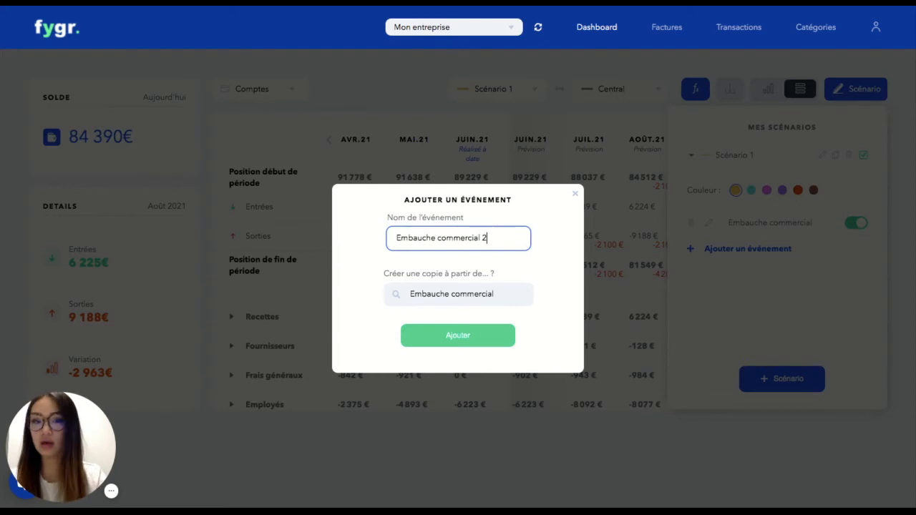
pyautogui.click(445, 347)
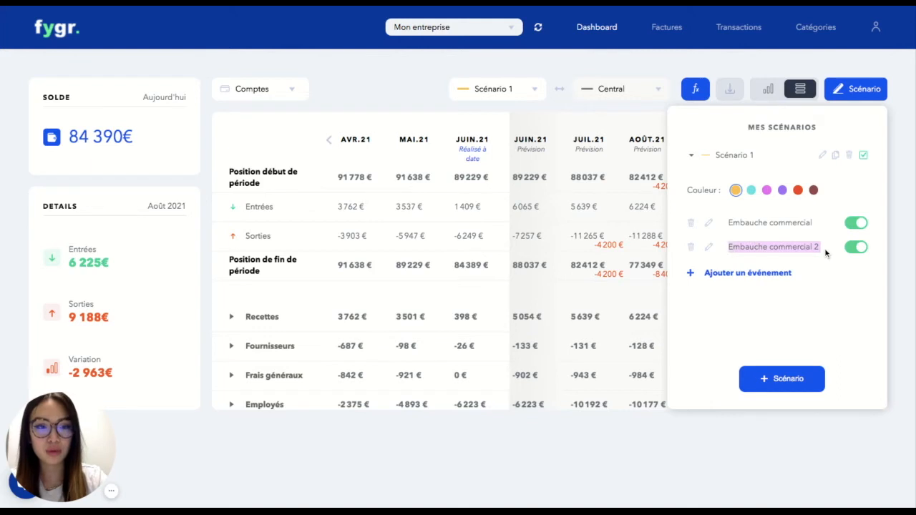
# Step: Review the Embauche commercial 2 event's settings and examine the two hires' combined impact in the forecast table
pyautogui.click(708, 250)
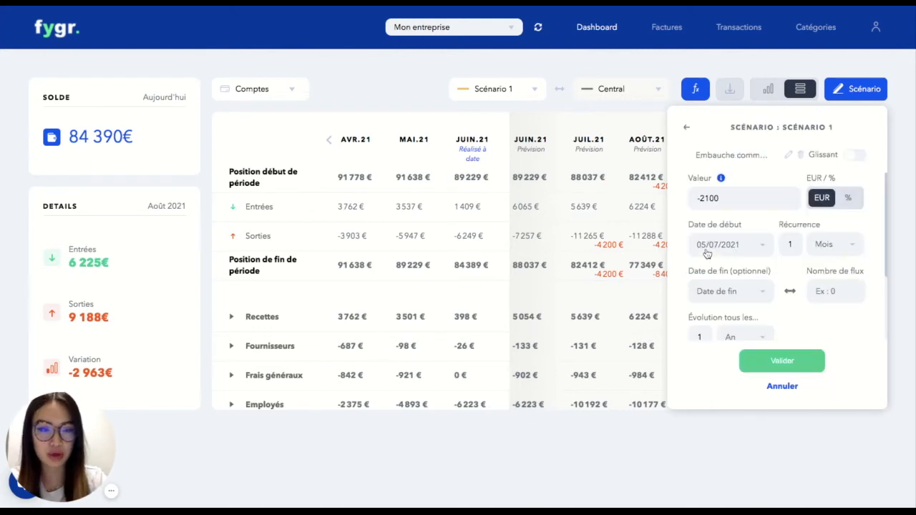
pyautogui.scroll(-3, 716, 253)
pyautogui.scroll(3, 736, 255)
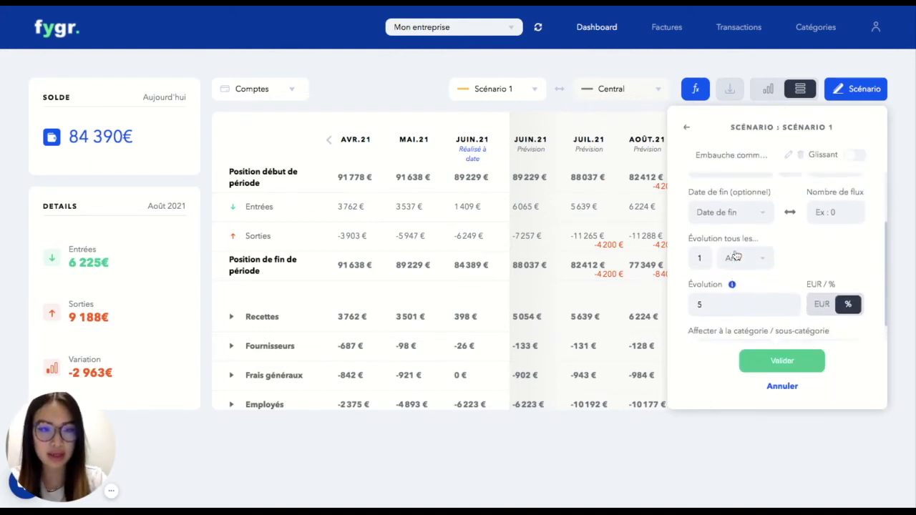
pyautogui.click(688, 128)
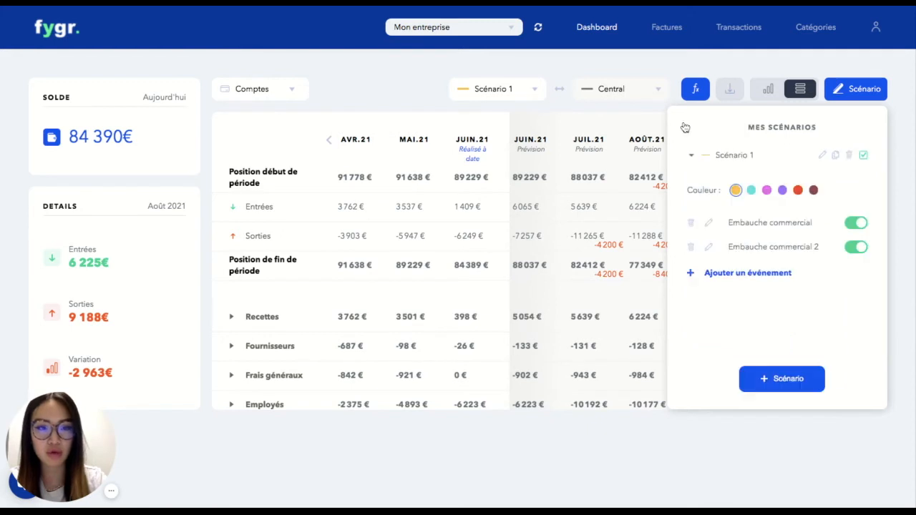
pyautogui.click(714, 227)
pyautogui.click(899, 245)
pyautogui.scroll(-3, 732, 315)
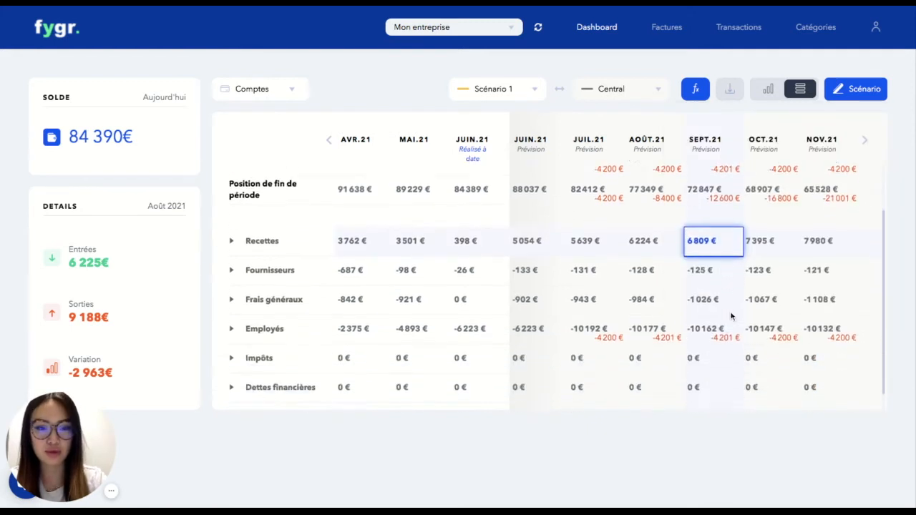
pyautogui.scroll(2, 605, 279)
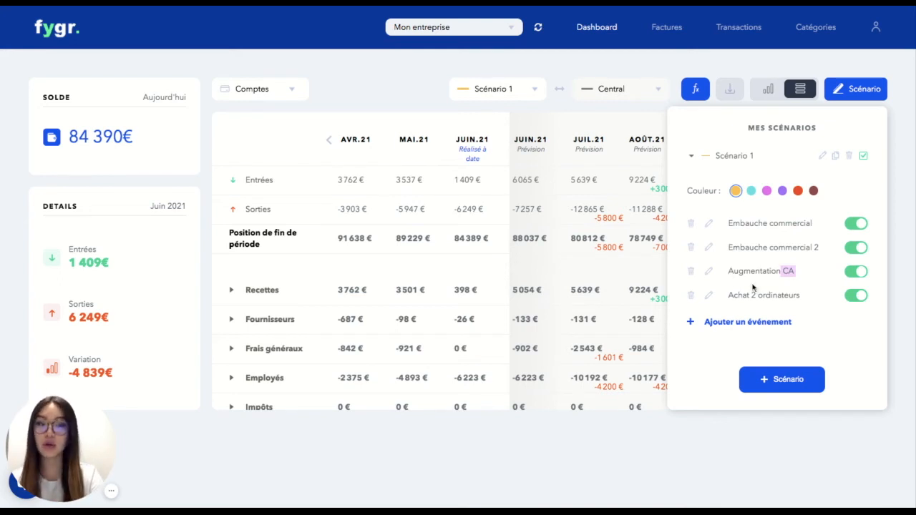
# Step: Review the value, dates, recurrence and category settings of the Augmentation CA and Achat 2 ordinateurs events in Scénario 1
pyautogui.click(711, 273)
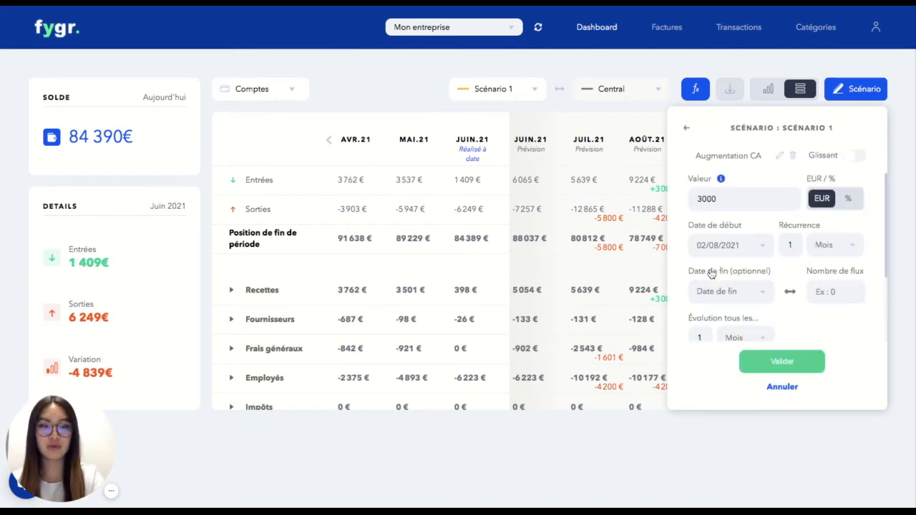
pyautogui.doubleClick(731, 198)
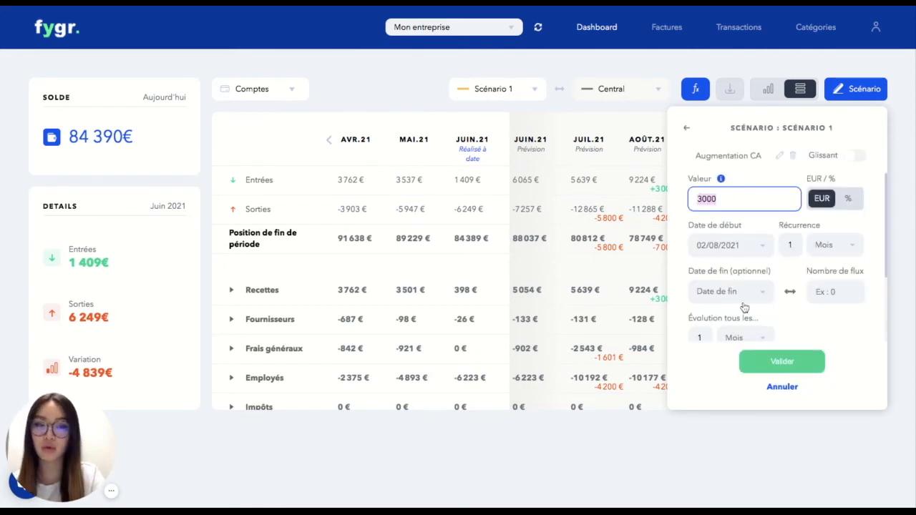
pyautogui.scroll(-2, 745, 308)
pyautogui.scroll(-1, 744, 307)
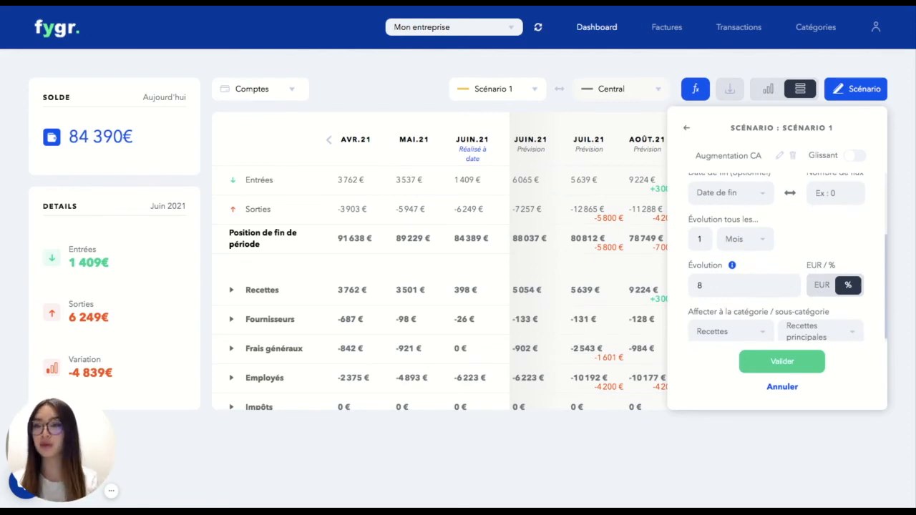
pyautogui.click(685, 130)
pyautogui.click(709, 295)
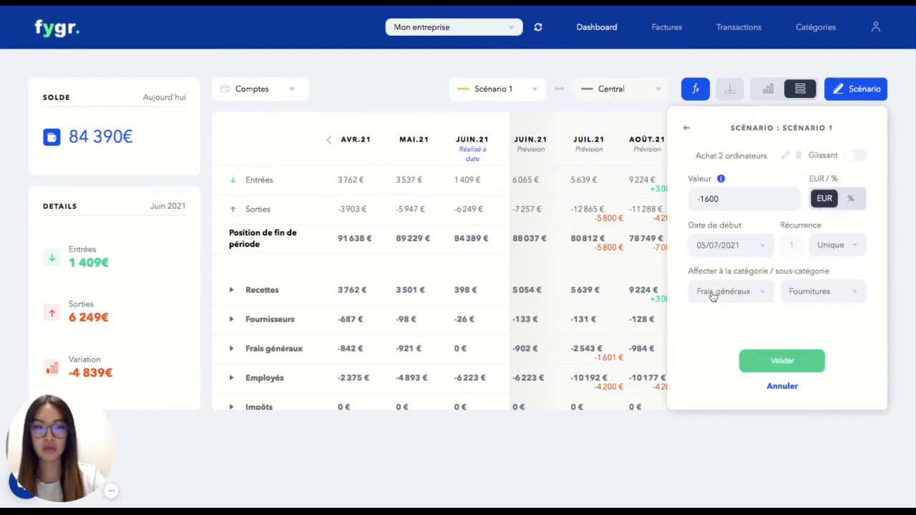
pyautogui.tripleClick(729, 204)
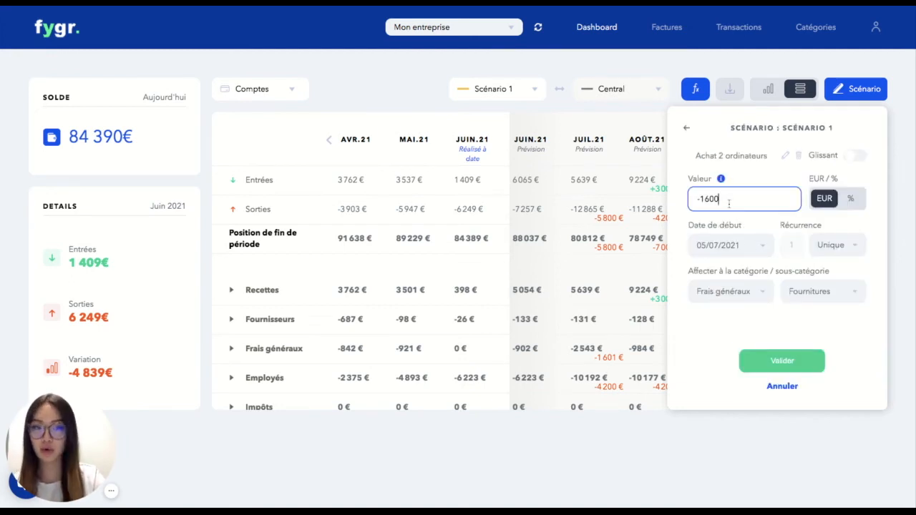
pyautogui.click(686, 127)
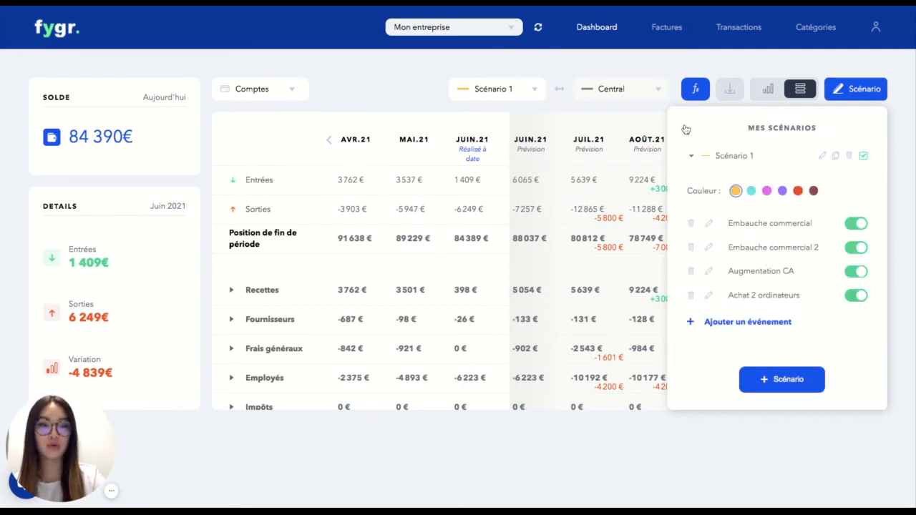
# Step: Examine the scenario's July 2021 impact on the Frais généraux and Employés rows of the forecast table
pyautogui.click(905, 190)
pyautogui.scroll(-1, 794, 279)
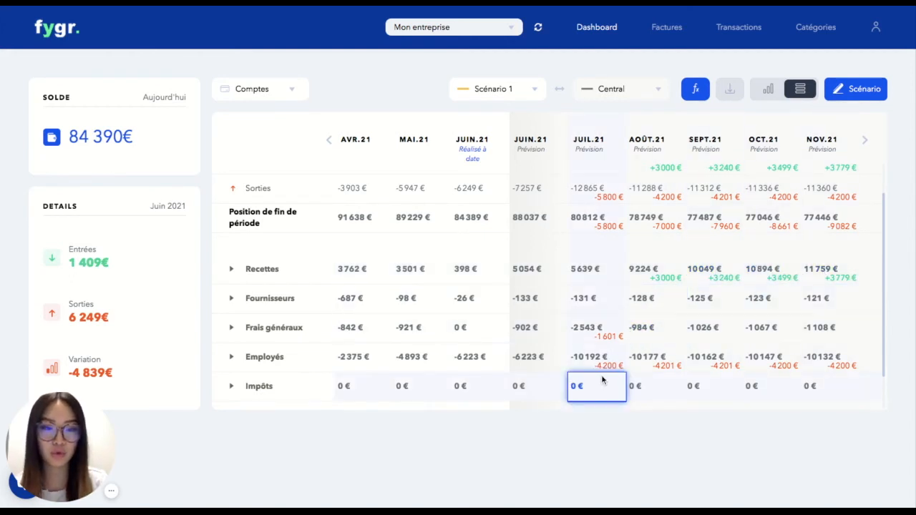
pyautogui.click(602, 333)
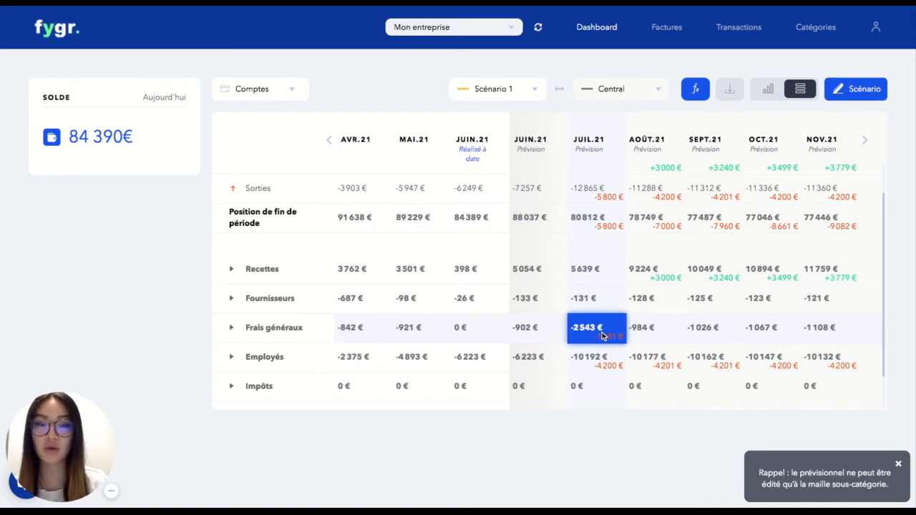
pyautogui.click(603, 362)
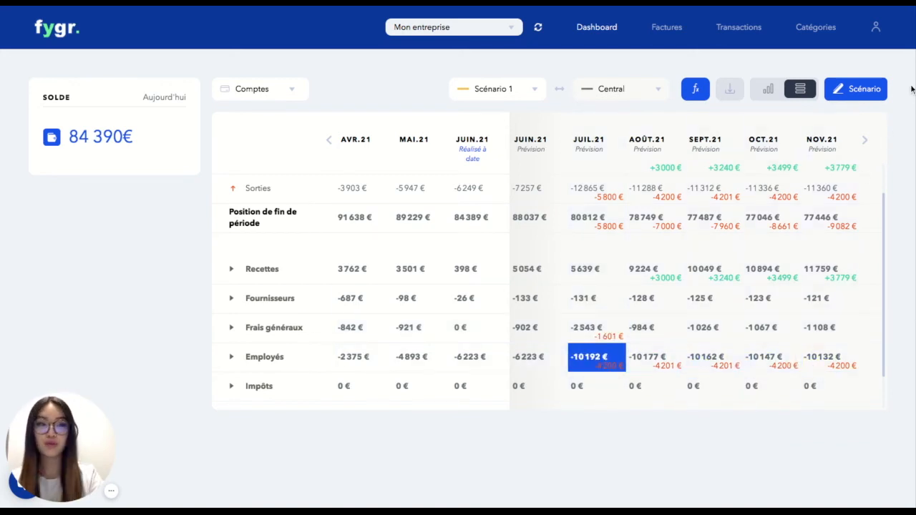
# Step: Create a new scenario named Scénario 2 as a copy of Scénario 1
pyautogui.click(881, 96)
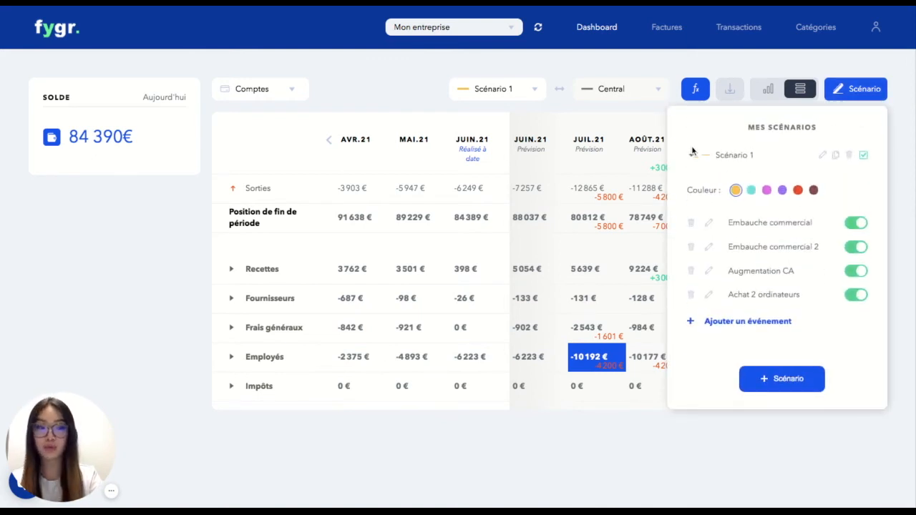
pyautogui.click(788, 380)
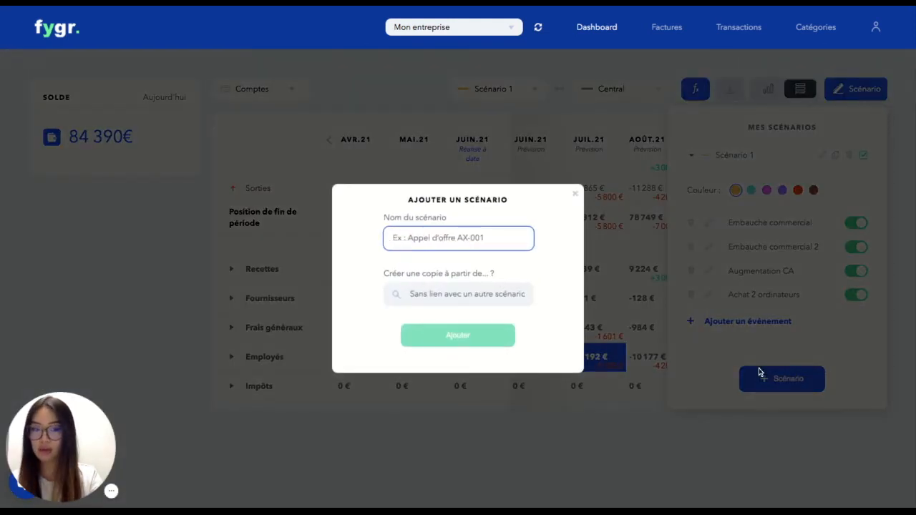
pyautogui.click(413, 290)
pyautogui.click(430, 325)
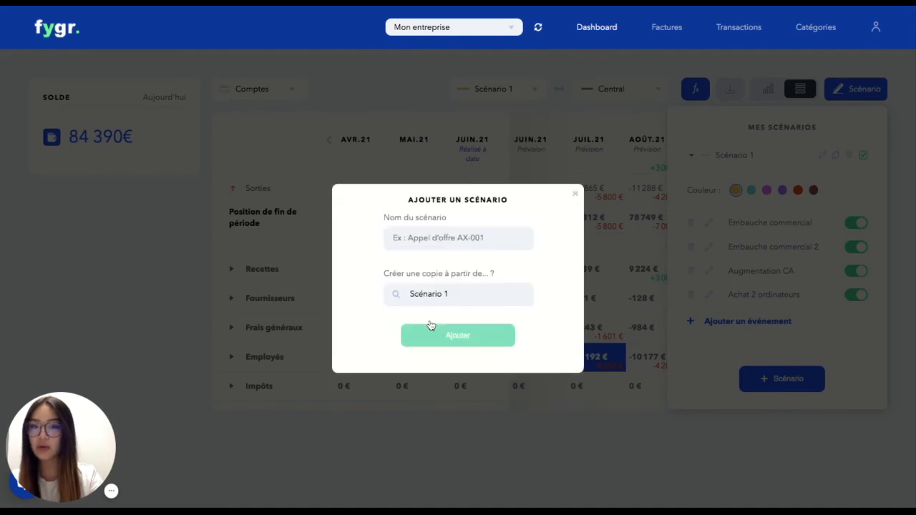
pyautogui.click(419, 240)
pyautogui.write('Scén')
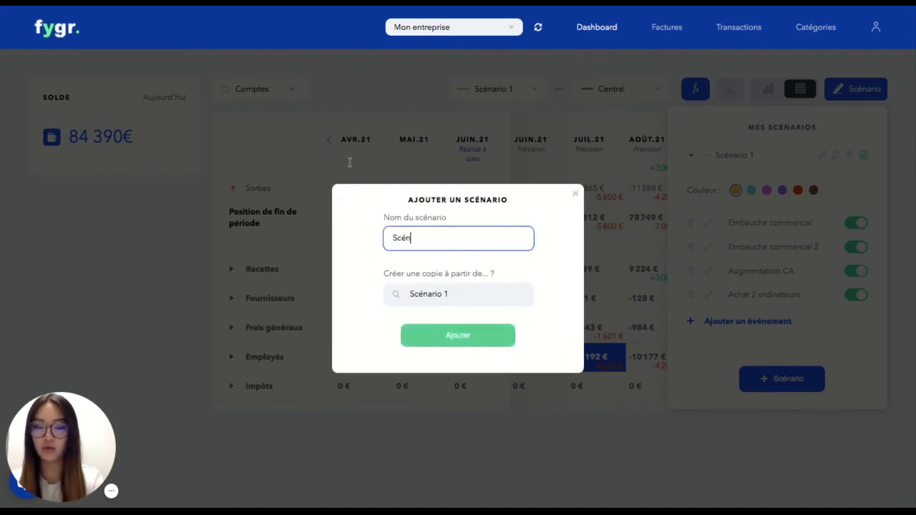
pyautogui.write('ario 2')
pyautogui.click(431, 333)
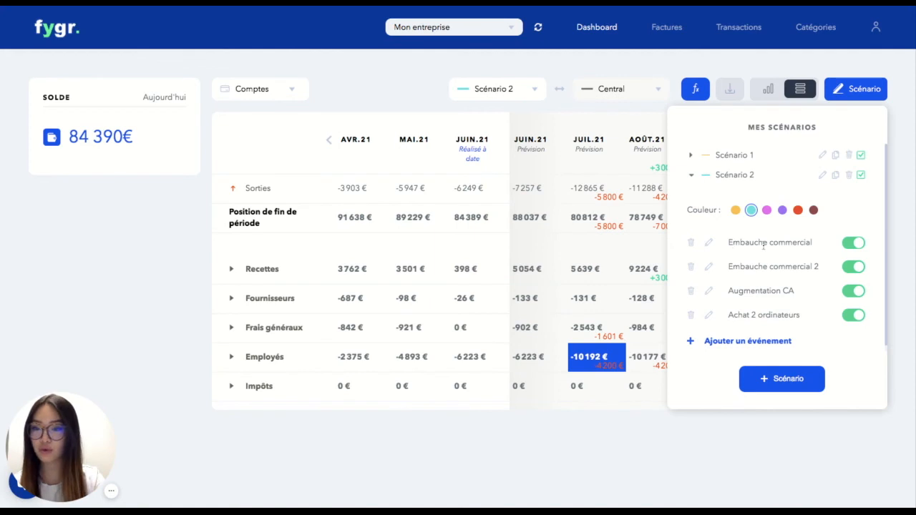
# Step: Compare the event lists of Scénario 1 and Scénario 2, and check the settings of the copied Embauche commercial 2 event
pyautogui.click(690, 156)
pyautogui.click(690, 156)
pyautogui.click(707, 175)
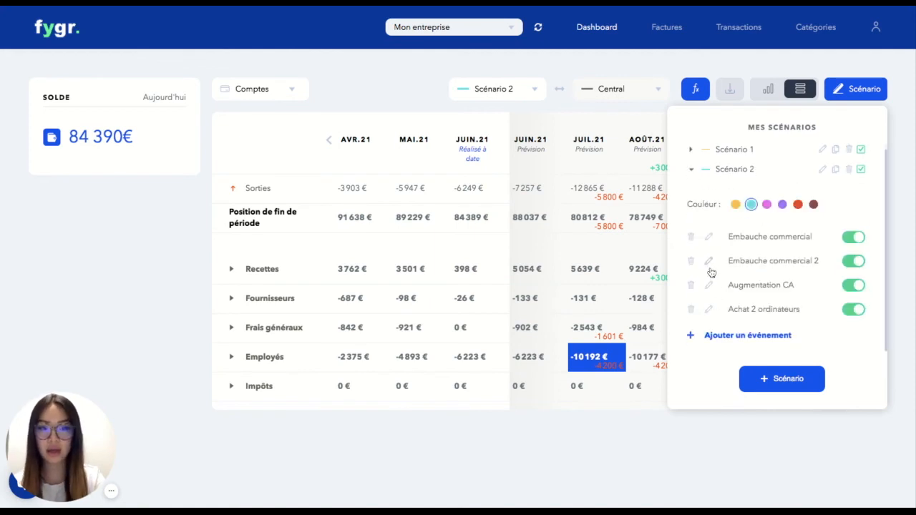
pyautogui.click(709, 262)
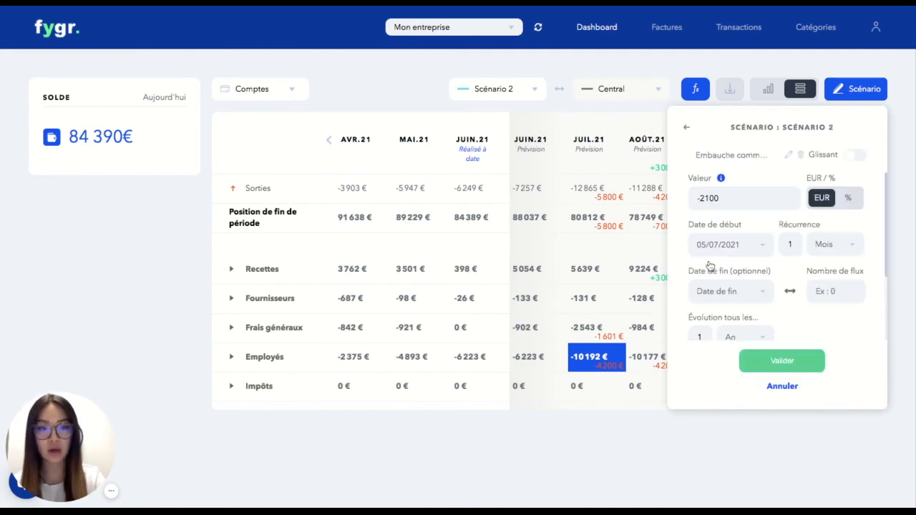
pyautogui.click(687, 127)
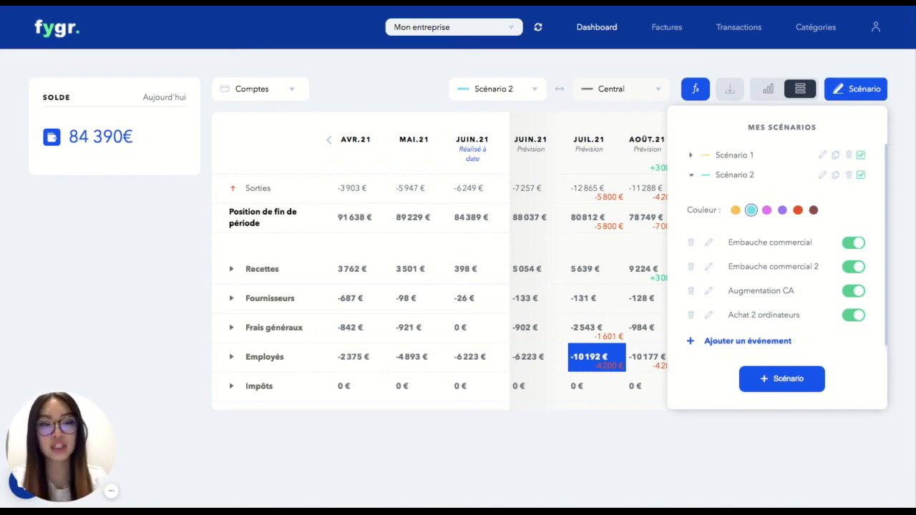
# Step: Disable the Augmentation CA event in Scénario 2 and examine its effect on the forecast table's end-of-period position
pyautogui.click(858, 294)
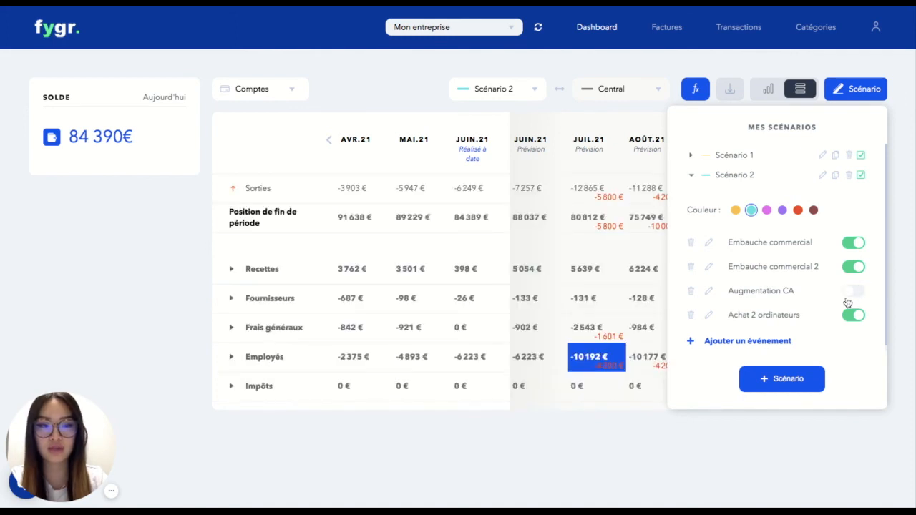
pyautogui.click(901, 338)
pyautogui.scroll(-1, 772, 345)
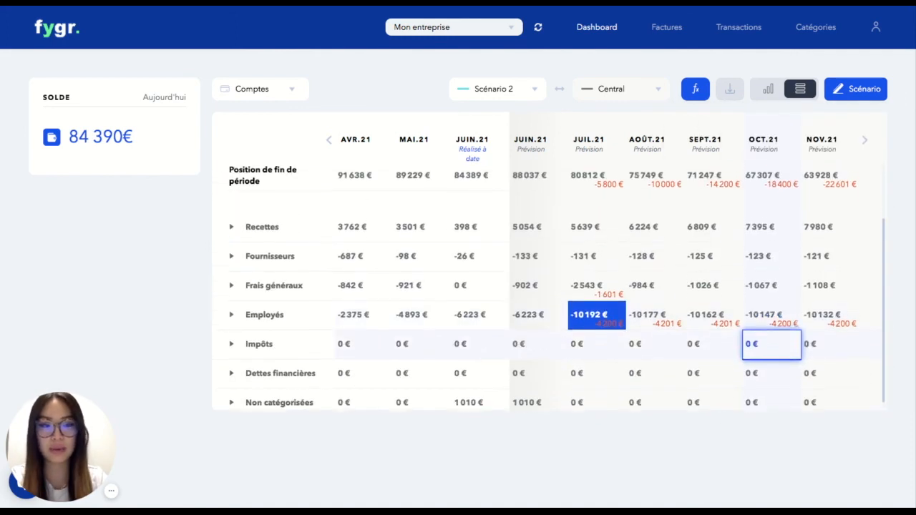
pyautogui.scroll(1, 558, 286)
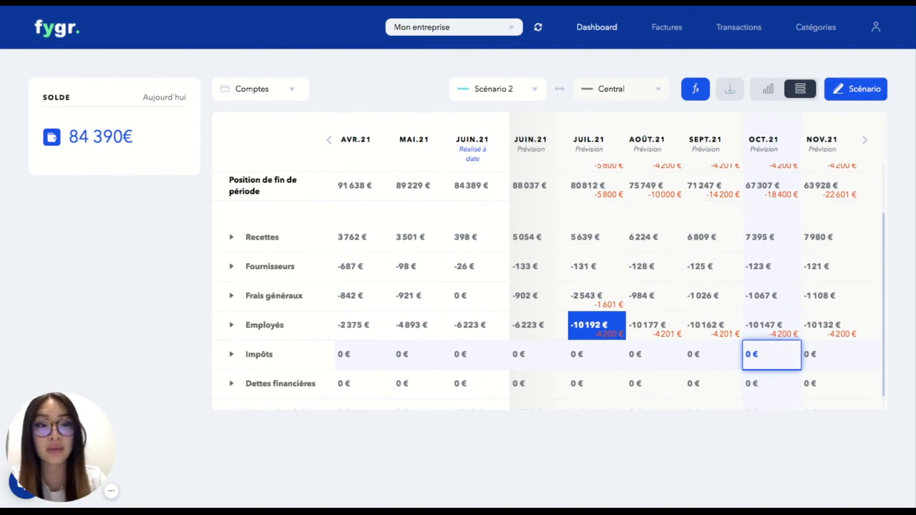
pyautogui.scroll(1, 746, 366)
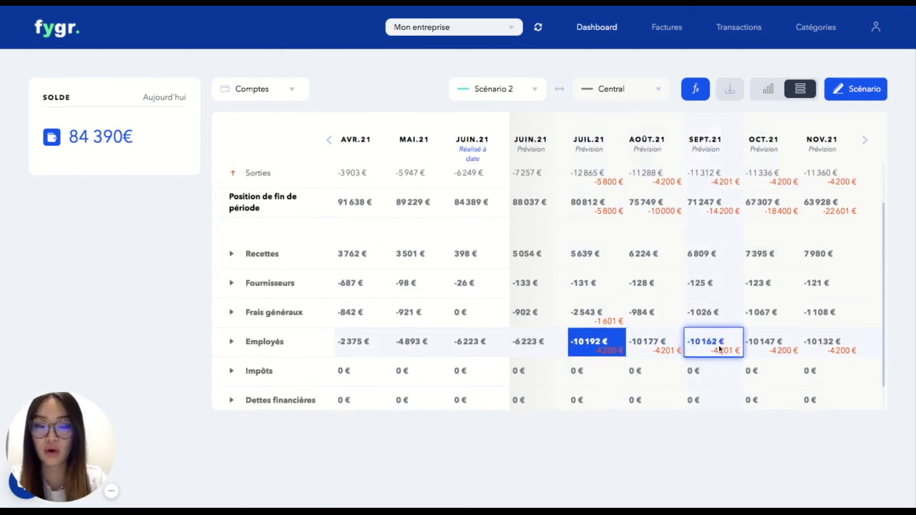
pyautogui.scroll(1, 720, 348)
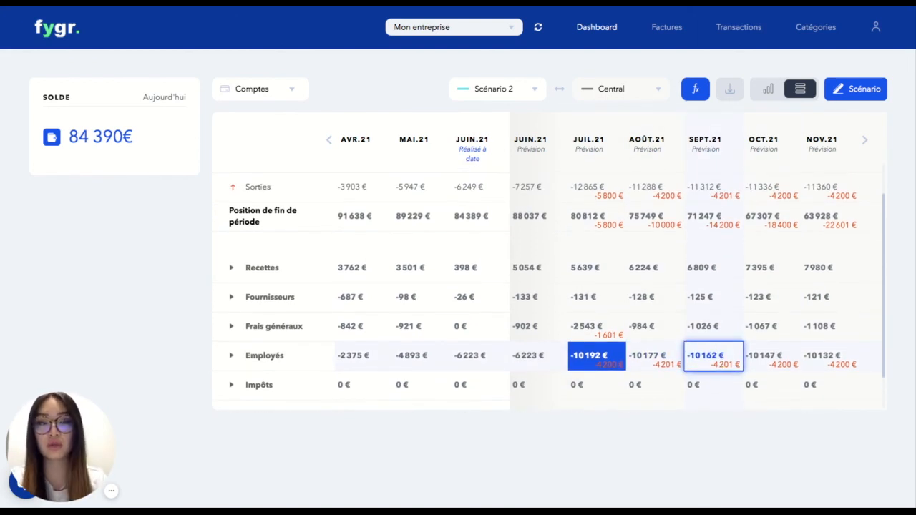
pyautogui.scroll(2, 736, 317)
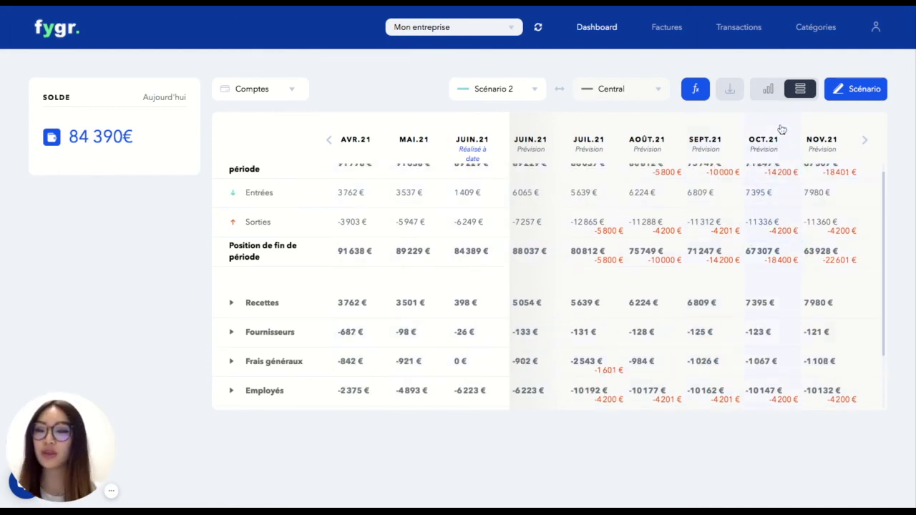
# Step: Display the forecast as a chart and compare Scénario 1 and Scénario 2 with the forecast for September 2021
pyautogui.click(770, 92)
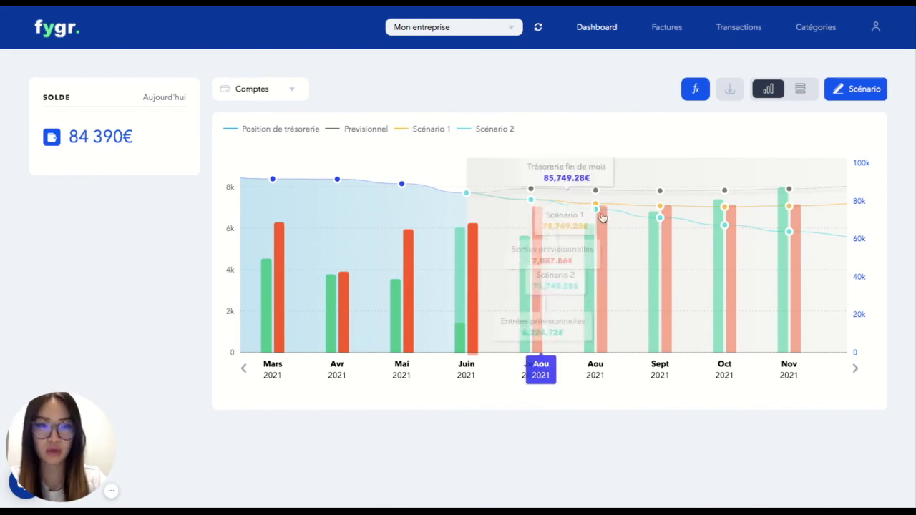
pyautogui.moveTo(686, 226)
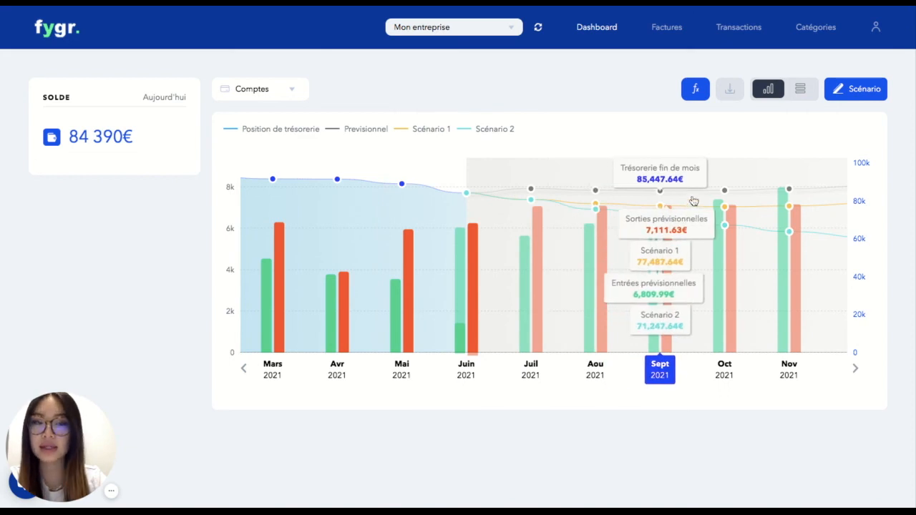